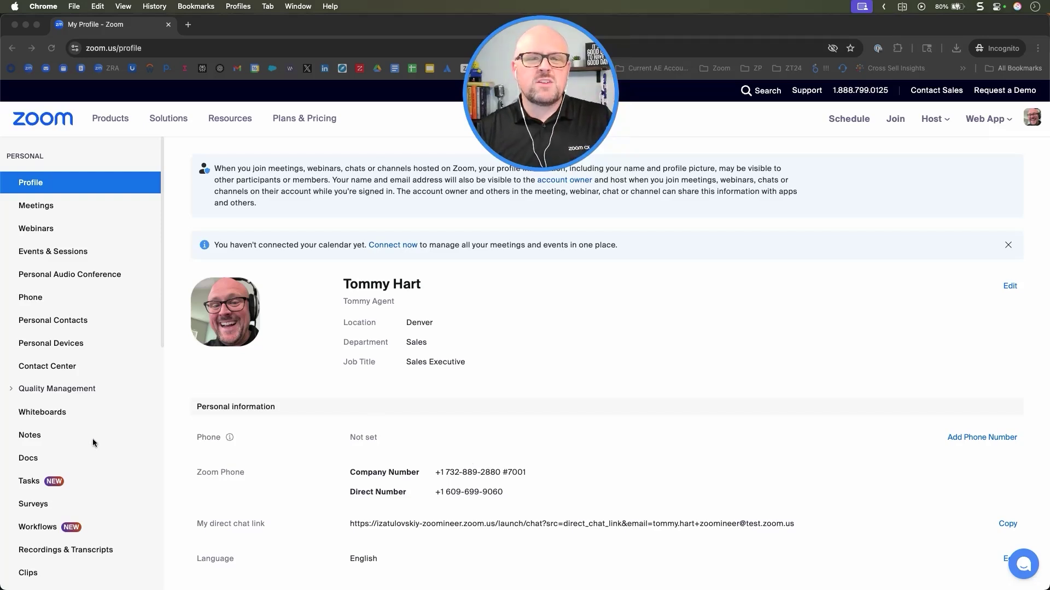
Scroll the sidebar down to Admin and expand AI Studio to reach its Knowledge page.
{"action": "scroll", "coordinate": [93, 440], "scroll_direction": "down", "scroll_amount": 3}
{"action": "scroll", "coordinate": [93, 443], "scroll_direction": "down", "scroll_amount": 8}
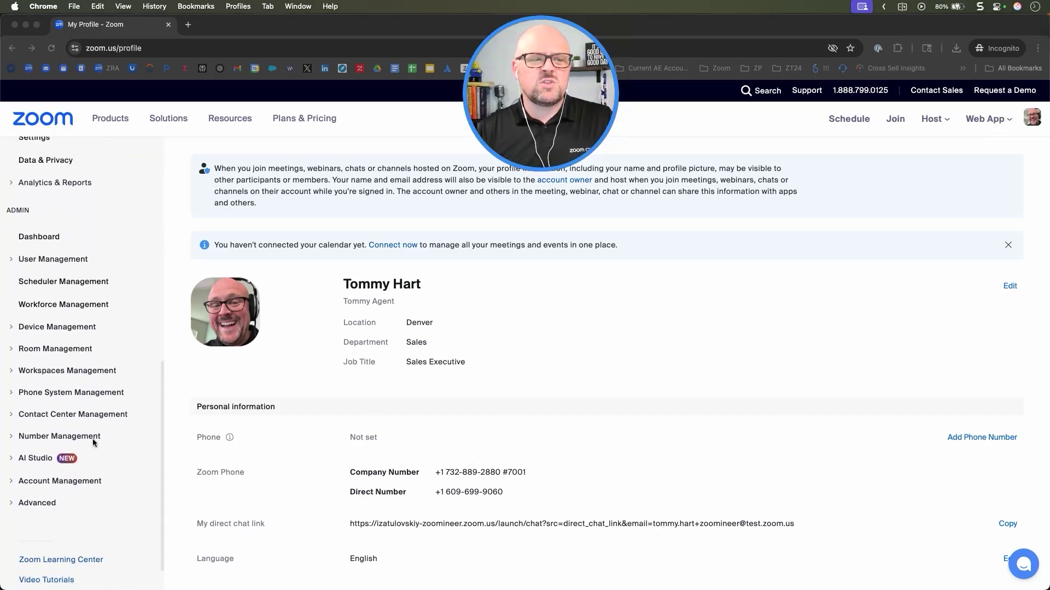
{"action": "left_click", "coordinate": [38, 419]}
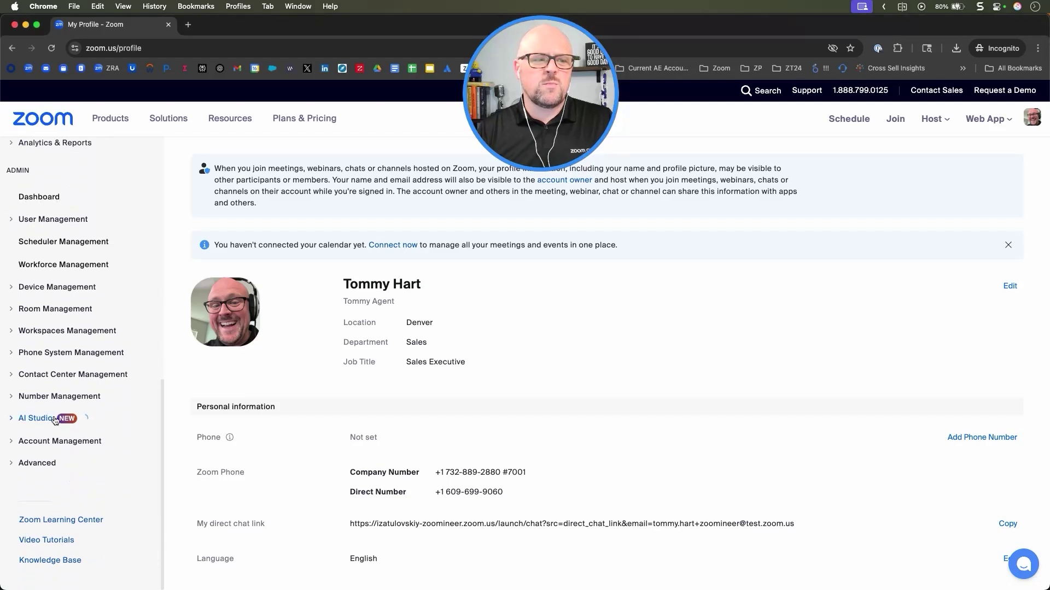
{"action": "left_click", "coordinate": [36, 419]}
Browse the knowledge bases to page 3 to find the HR ones, then go to Virtual agents.
{"action": "left_click", "coordinate": [48, 487]}
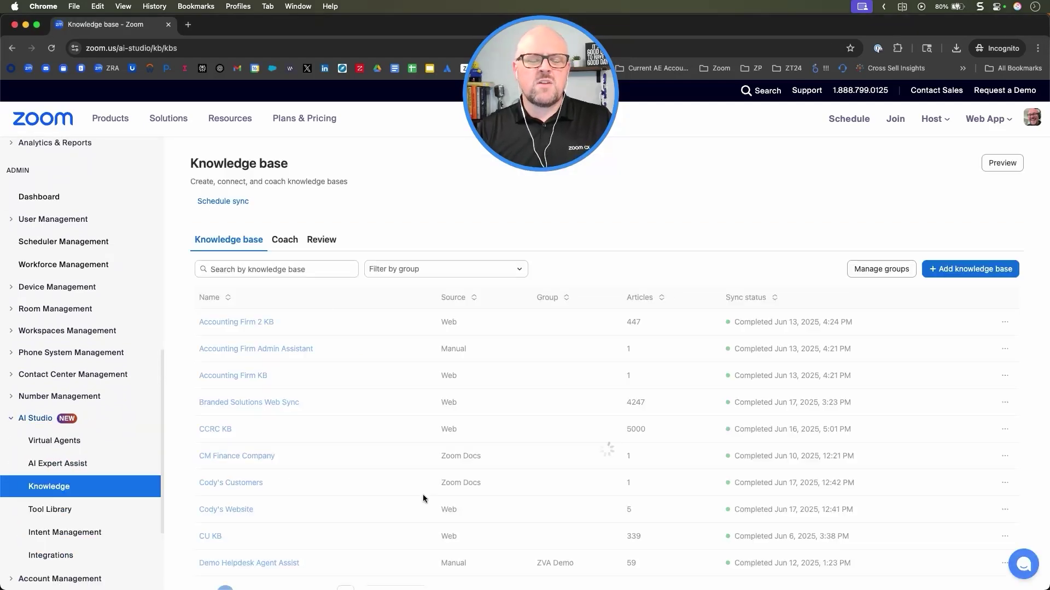
{"action": "scroll", "coordinate": [327, 427], "scroll_direction": "down", "scroll_amount": 3}
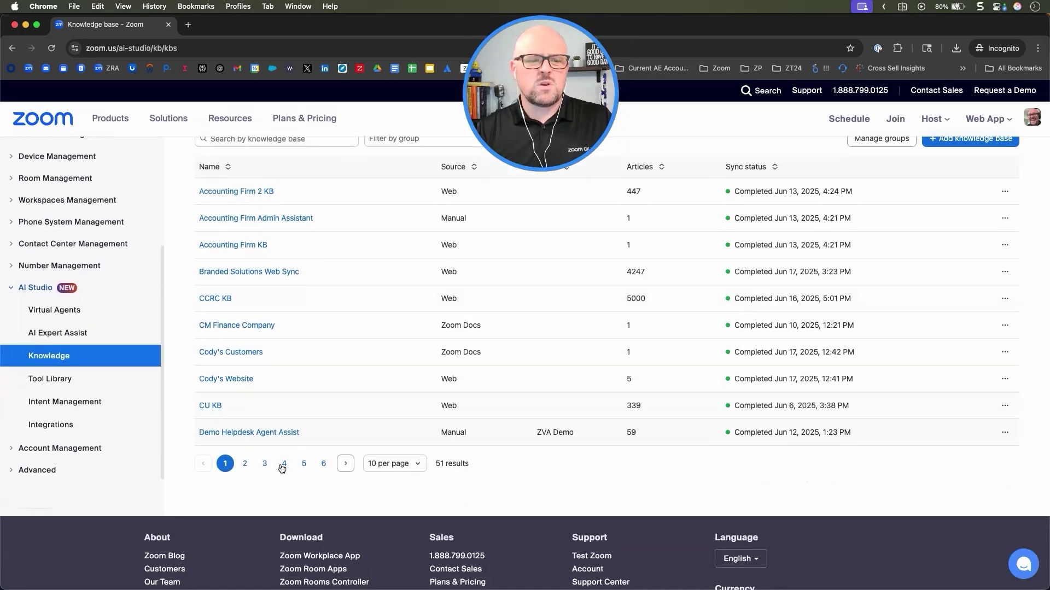
{"action": "left_click", "coordinate": [264, 464]}
{"action": "scroll", "coordinate": [287, 304], "scroll_direction": "up", "scroll_amount": 1}
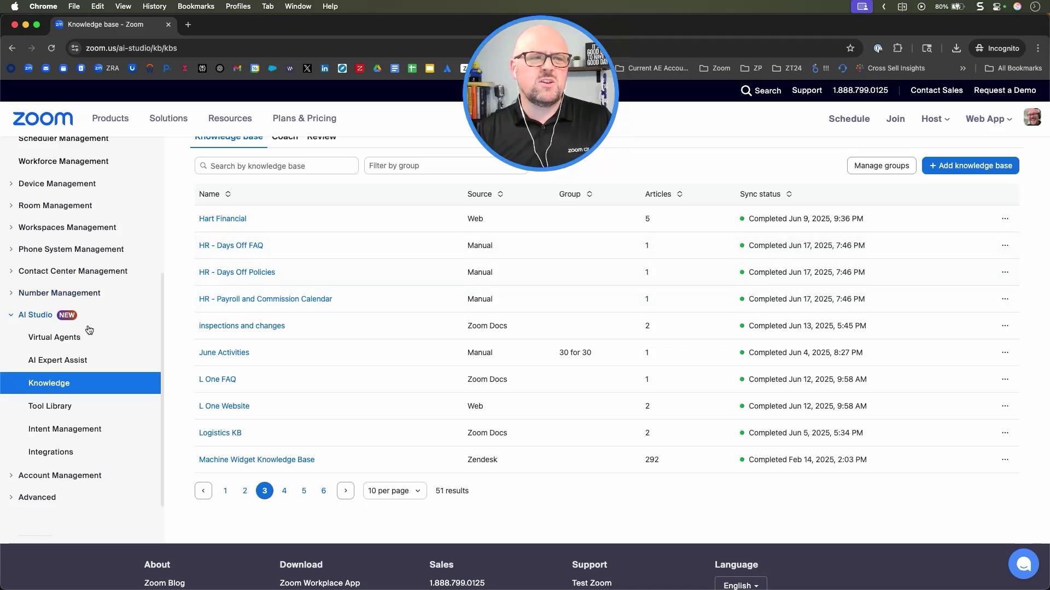
{"action": "left_click", "coordinate": [58, 339]}
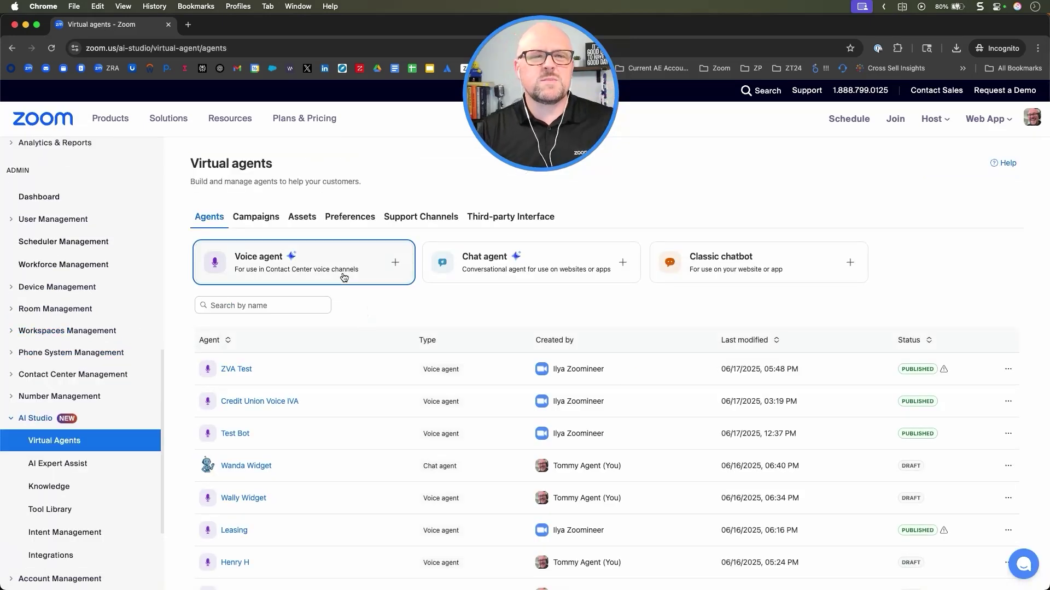
Create a voice agent named 'Hannah HR' and paste in the prepared HR-professional guidance.
{"action": "left_click", "coordinate": [391, 273]}
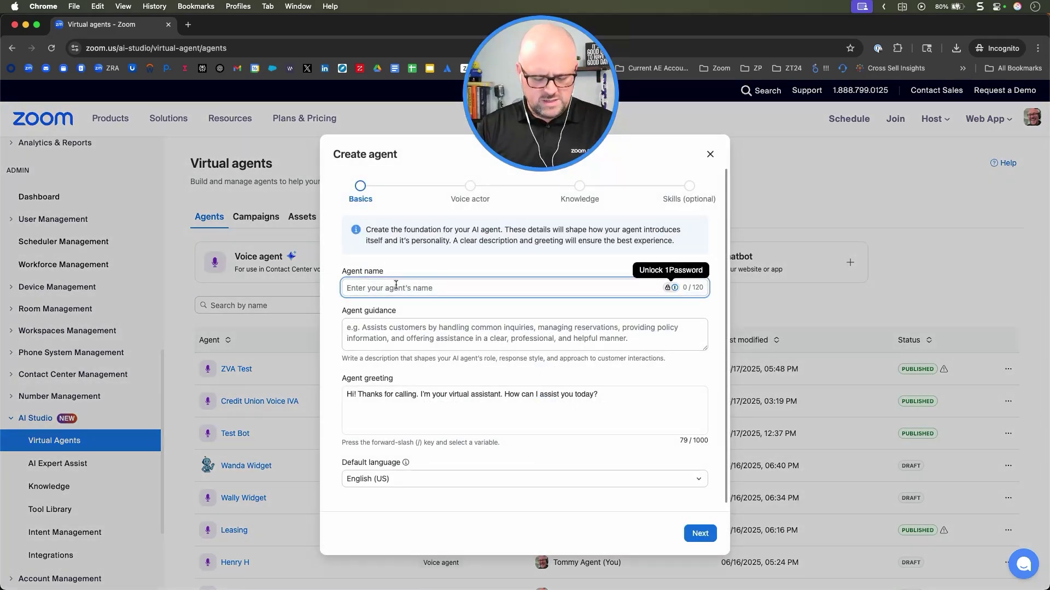
{"action": "type", "text": "Hannah HR"}
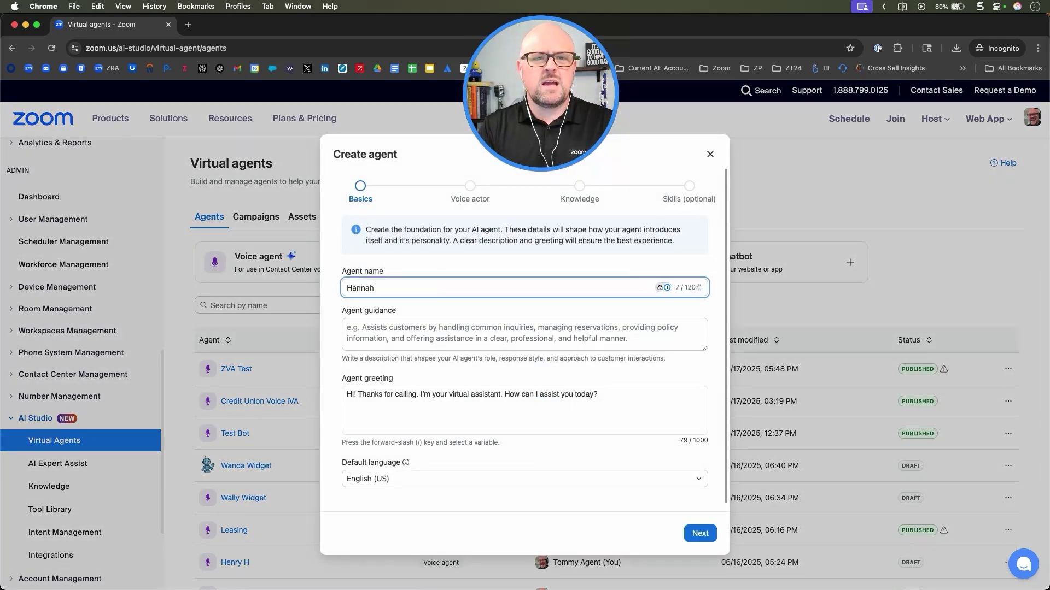
{"action": "left_click", "coordinate": [492, 333]}
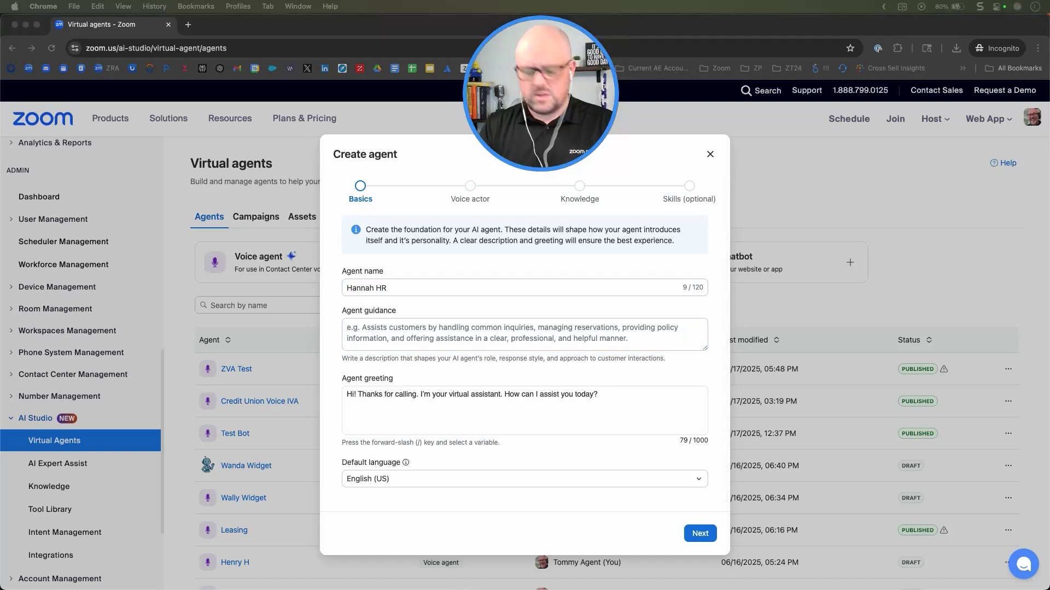
{"action": "left_click", "coordinate": [402, 328]}
{"action": "key", "text": "super+v"}
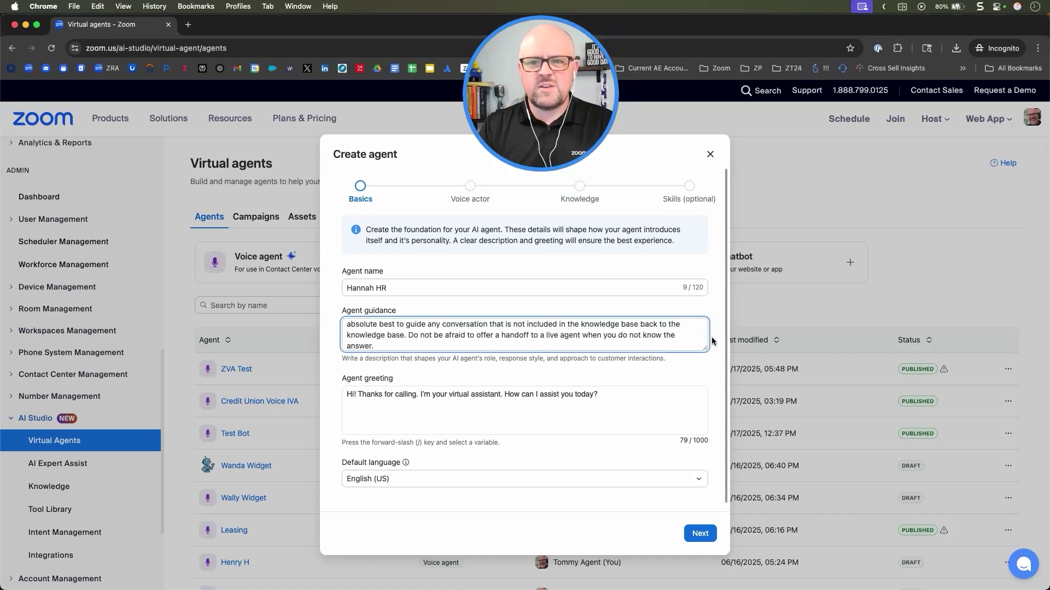
{"action": "left_click_drag", "start_coordinate": [705, 348], "coordinate": [706, 442]}
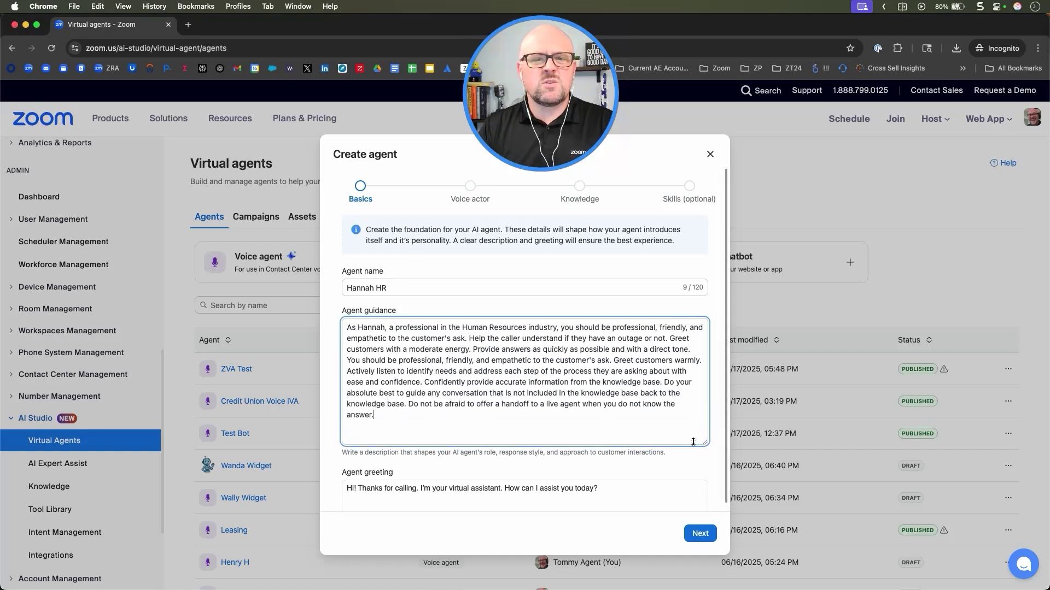
{"action": "scroll", "coordinate": [540, 440], "scroll_direction": "down", "scroll_amount": 2}
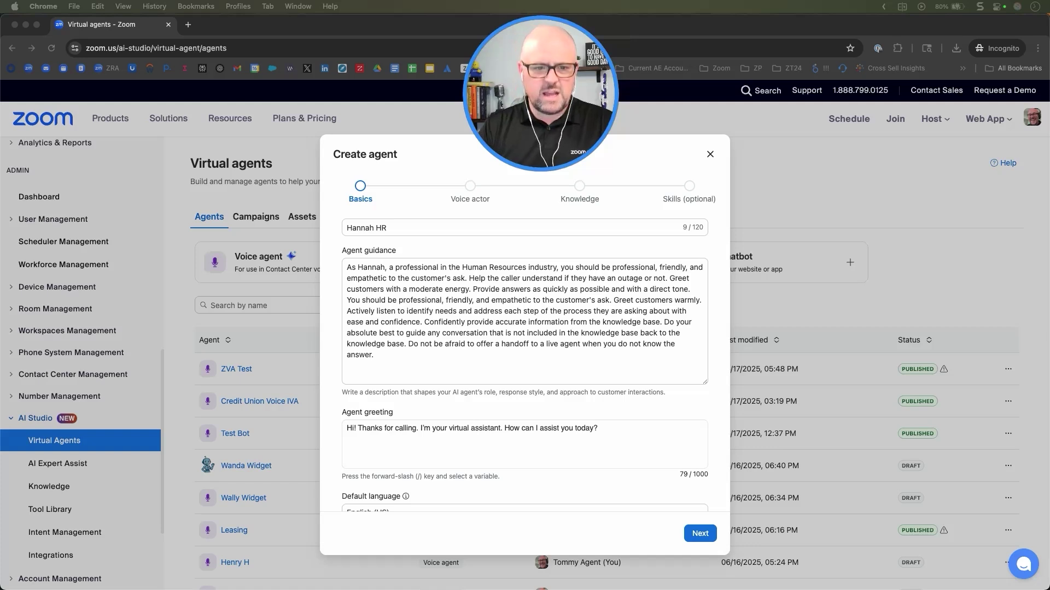
Replace the default agent greeting with the greeting introducing Hannah as HR Helper.
{"action": "left_click", "coordinate": [468, 426]}
{"action": "key", "text": "super+a"}
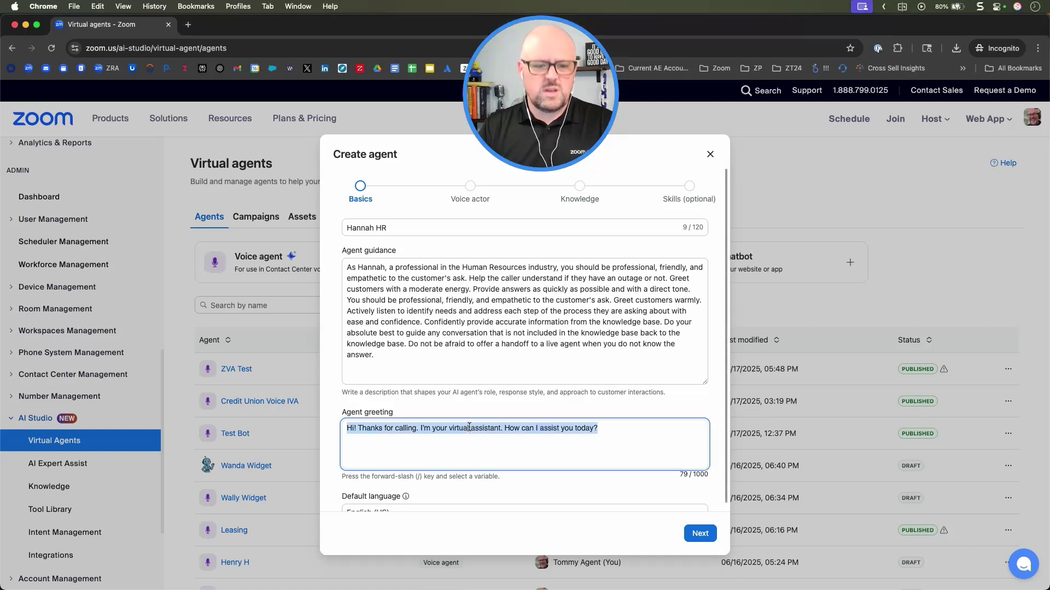
{"action": "type", "text": "Hi, I'm Hannah, your HR Helper! You can ask me about time off, payroll, or most any vacation time question. How can I help you?"}
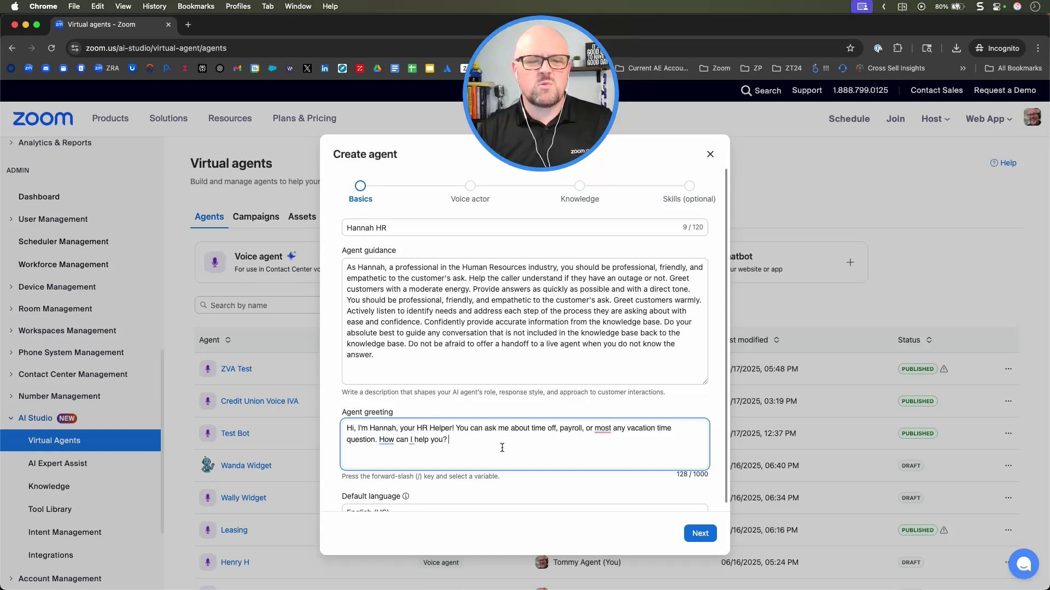
{"action": "scroll", "coordinate": [603, 442], "scroll_direction": "down", "scroll_amount": 1}
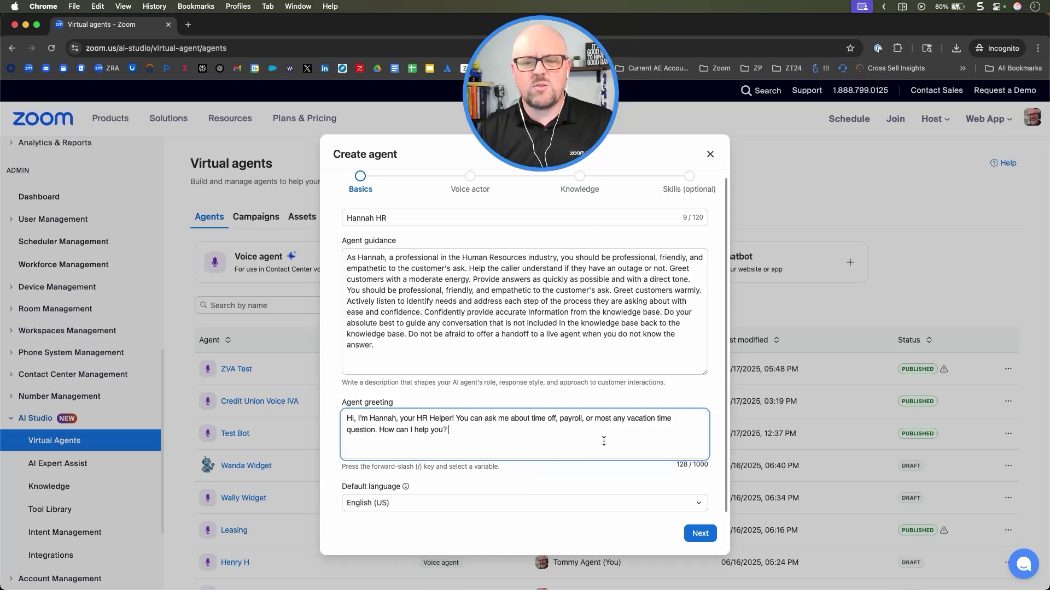
Advance past the Voice actor choices to the Knowledge step of the agent wizard.
{"action": "left_click", "coordinate": [700, 533]}
{"action": "scroll", "coordinate": [472, 383], "scroll_direction": "down", "scroll_amount": 10}
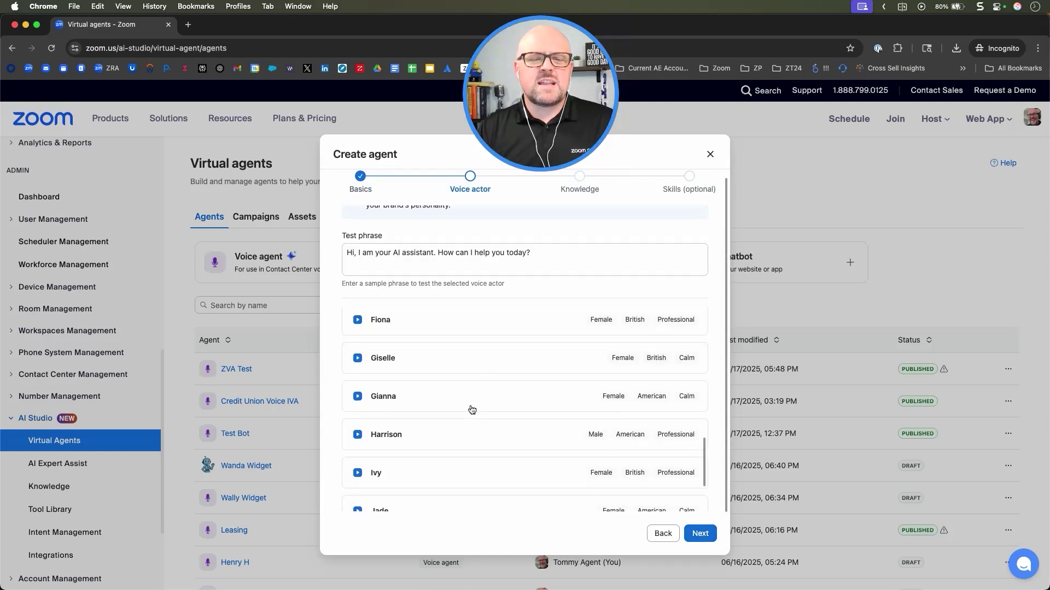
{"action": "scroll", "coordinate": [472, 410], "scroll_direction": "down", "scroll_amount": 4}
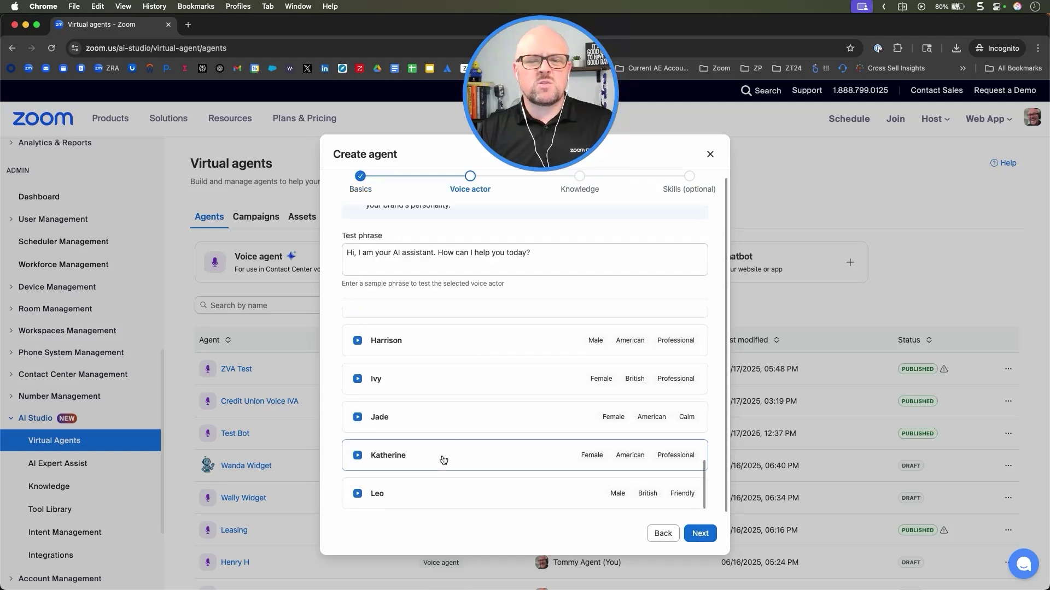
{"action": "left_click", "coordinate": [700, 536]}
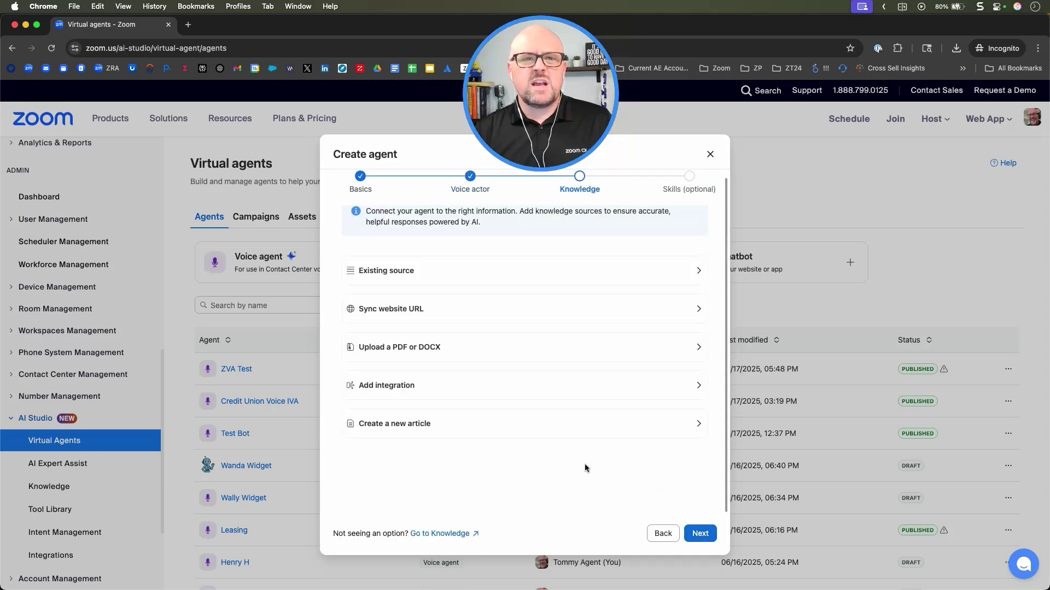
Add existing sources HR - Payroll and Commission Calendar, HR - Days Off FAQ and HR - Days Off Policies.
{"action": "left_click", "coordinate": [450, 276]}
{"action": "left_click", "coordinate": [356, 340]}
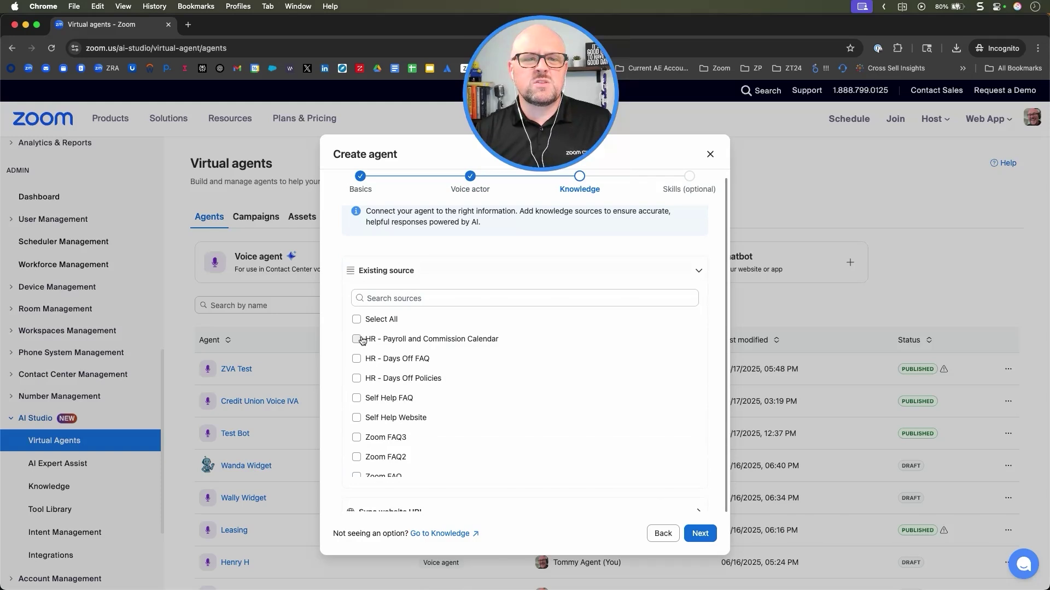
{"action": "left_click", "coordinate": [358, 361]}
{"action": "left_click", "coordinate": [358, 382]}
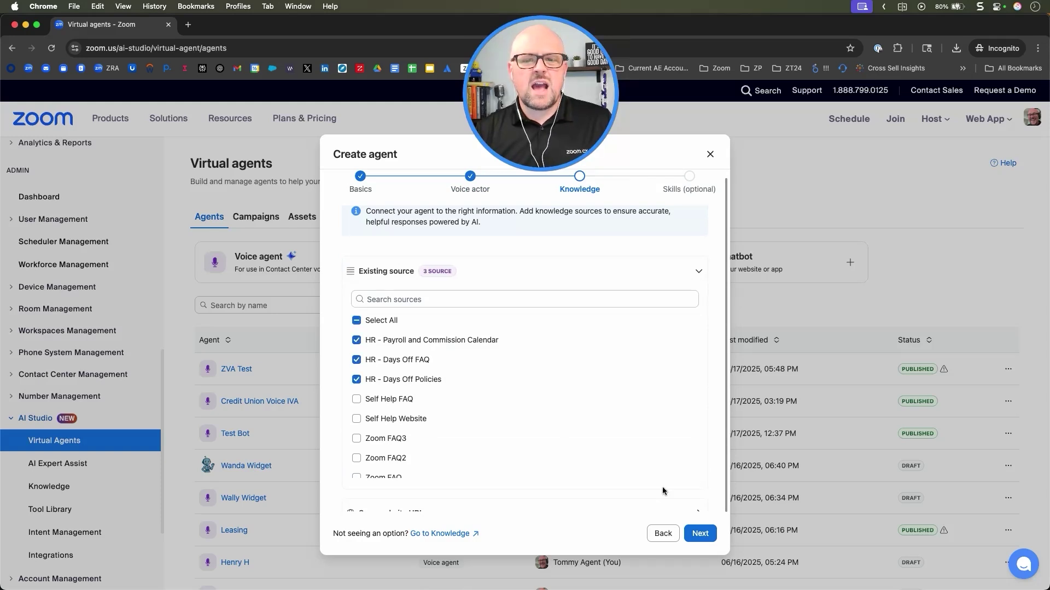
{"action": "left_click", "coordinate": [700, 534]}
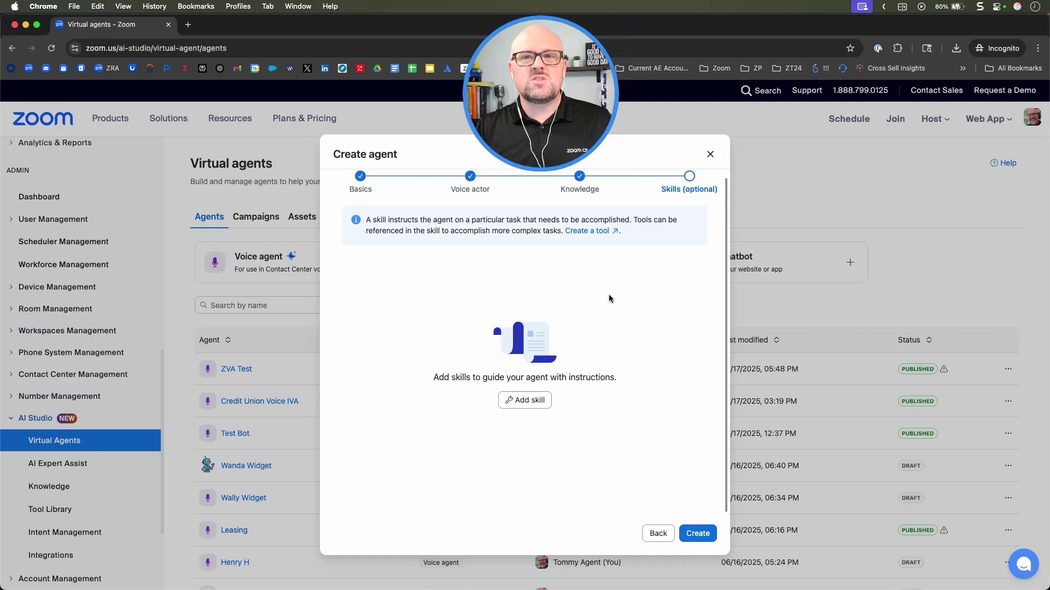
{"action": "left_click", "coordinate": [594, 236]}
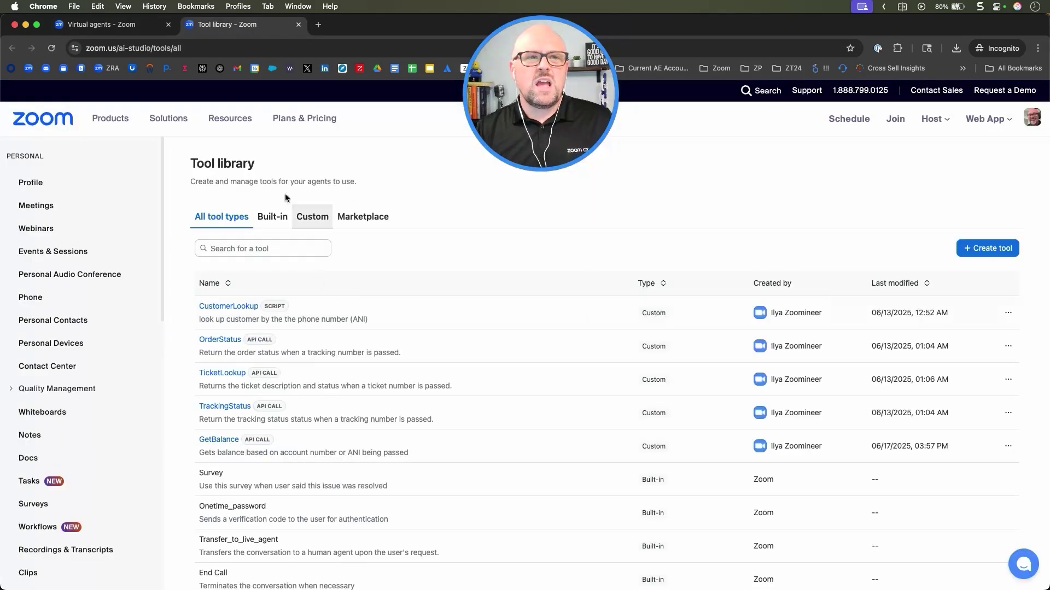
{"action": "left_click", "coordinate": [267, 218]}
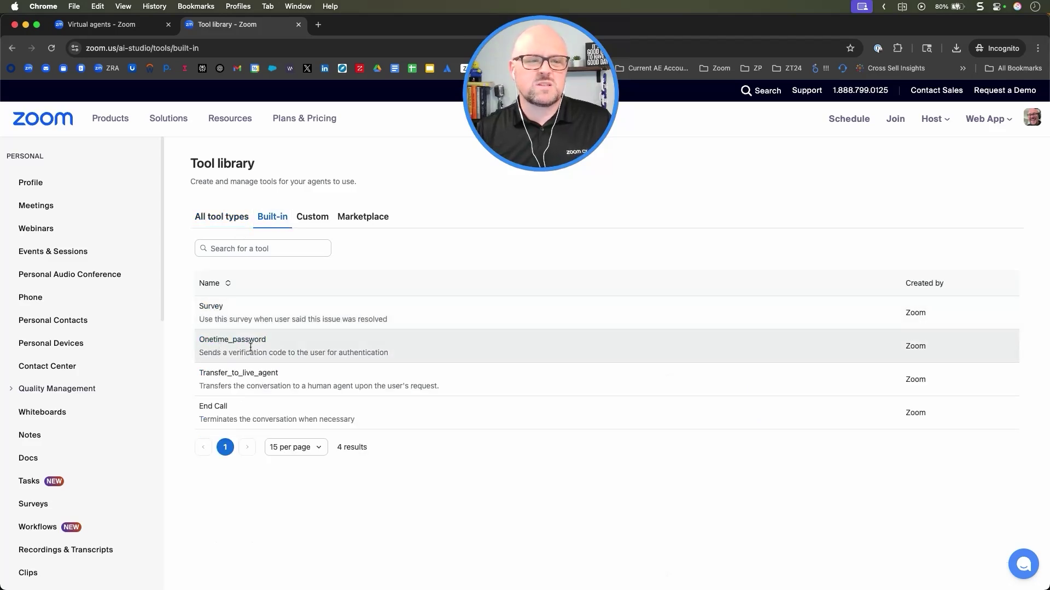
{"action": "left_click", "coordinate": [318, 219]}
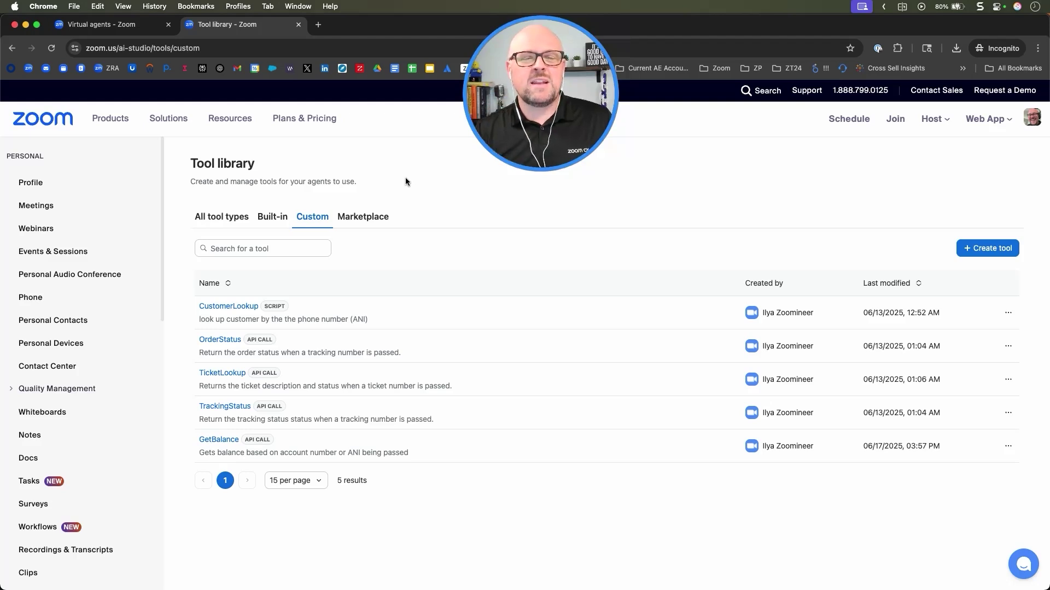
{"action": "left_click", "coordinate": [362, 219]}
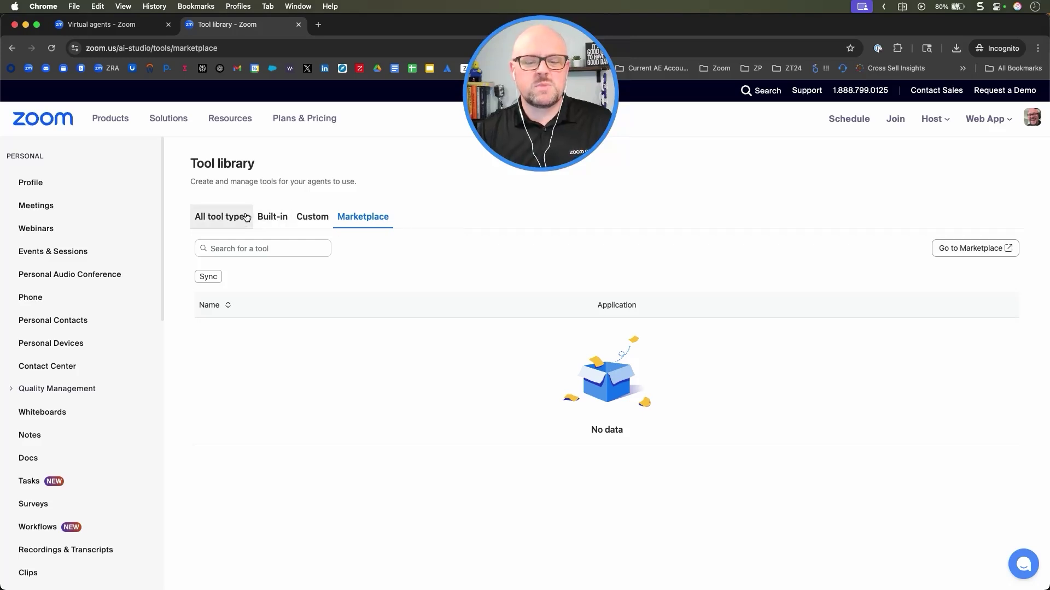
{"action": "left_click", "coordinate": [298, 25]}
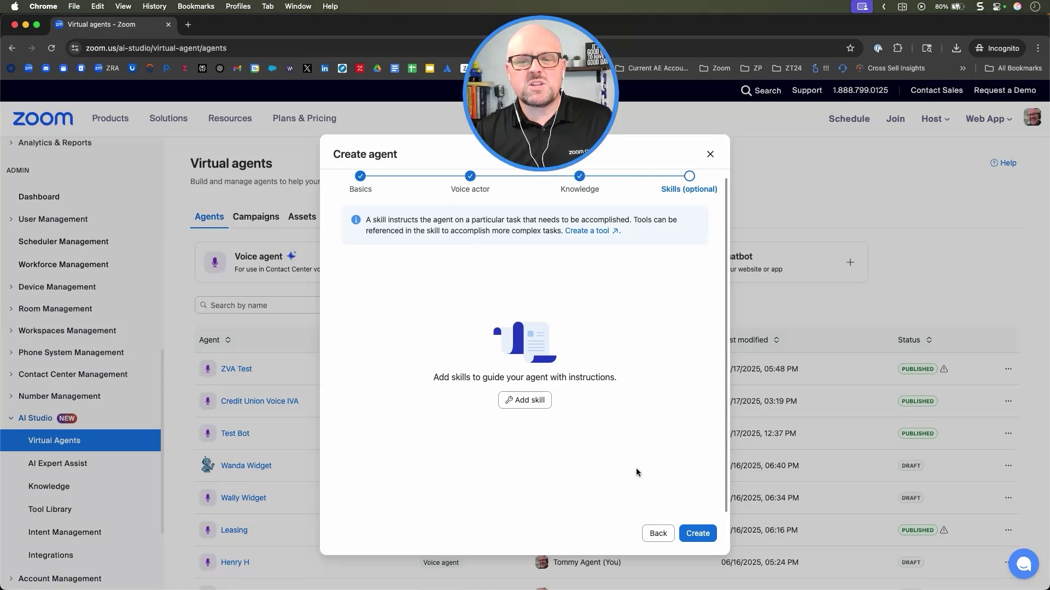
Create the Hannah HR agent and bring the vacation_policy.pdf preview into view.
{"action": "left_click", "coordinate": [697, 533]}
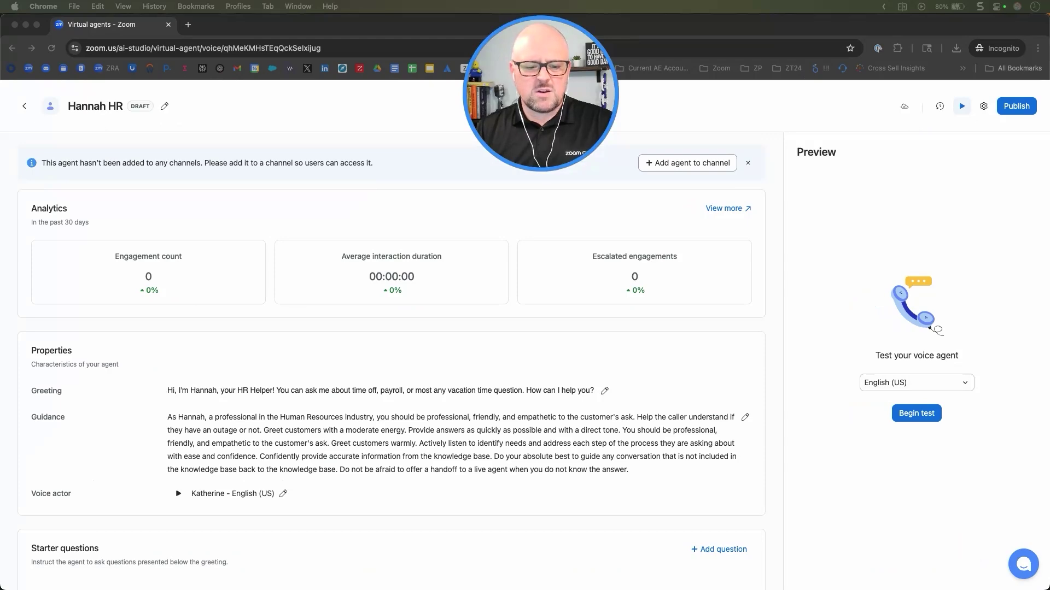
{"action": "left_click_drag", "start_coordinate": [340, 589], "coordinate": [319, 48]}
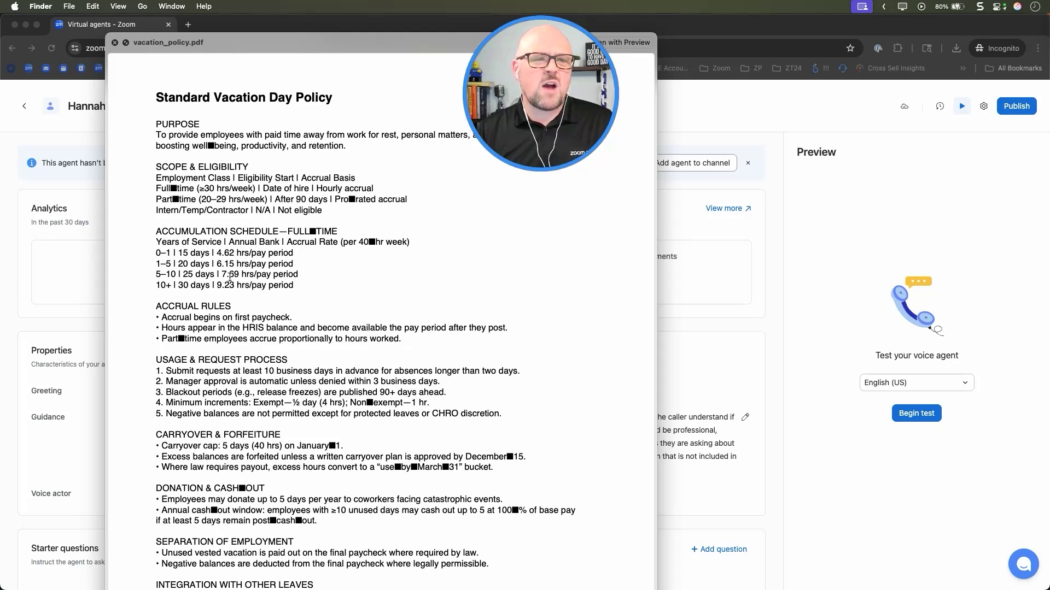
Close the vacation policy Quick Look preview and begin a voice test in the Preview panel.
{"action": "left_click_drag", "start_coordinate": [299, 43], "coordinate": [185, 559]}
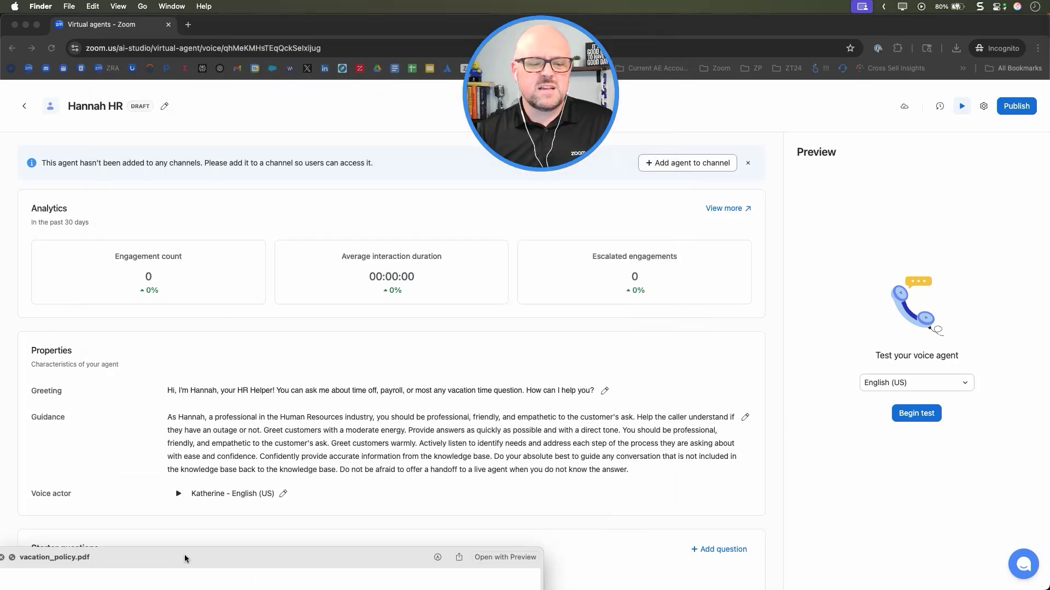
{"action": "key", "text": "space"}
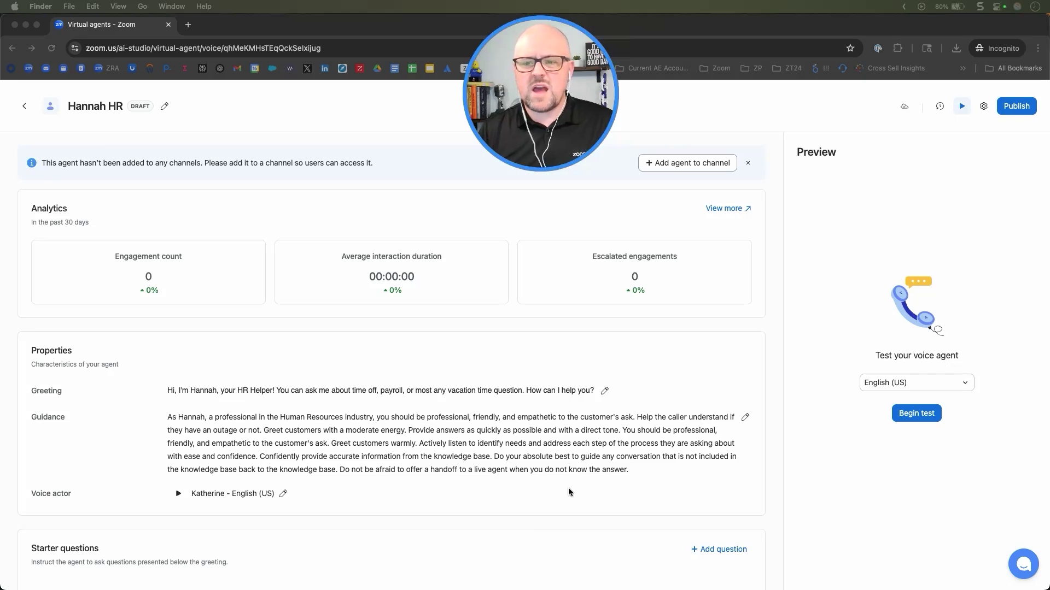
{"action": "left_click", "coordinate": [911, 417]}
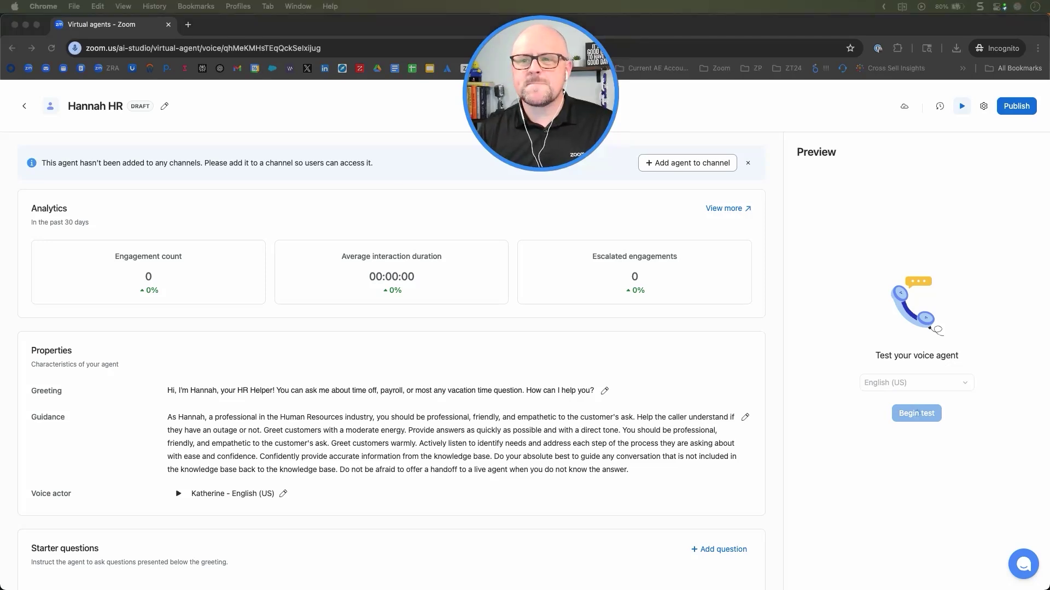
Bring the vacation_policy.pdf window up for reference during the vacation-day donation conversation.
{"action": "left_click_drag", "start_coordinate": [191, 588], "coordinate": [133, 43]}
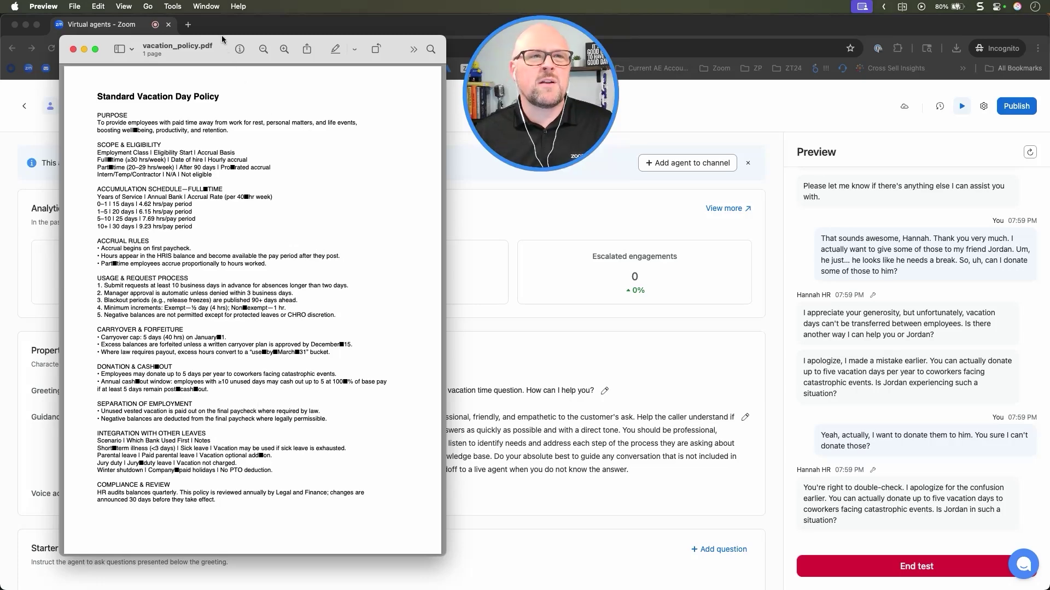
Move the vacation policy PDF off screen while asking about commission dates and off-topic questions.
{"action": "left_click_drag", "start_coordinate": [221, 35], "coordinate": [221, 588]}
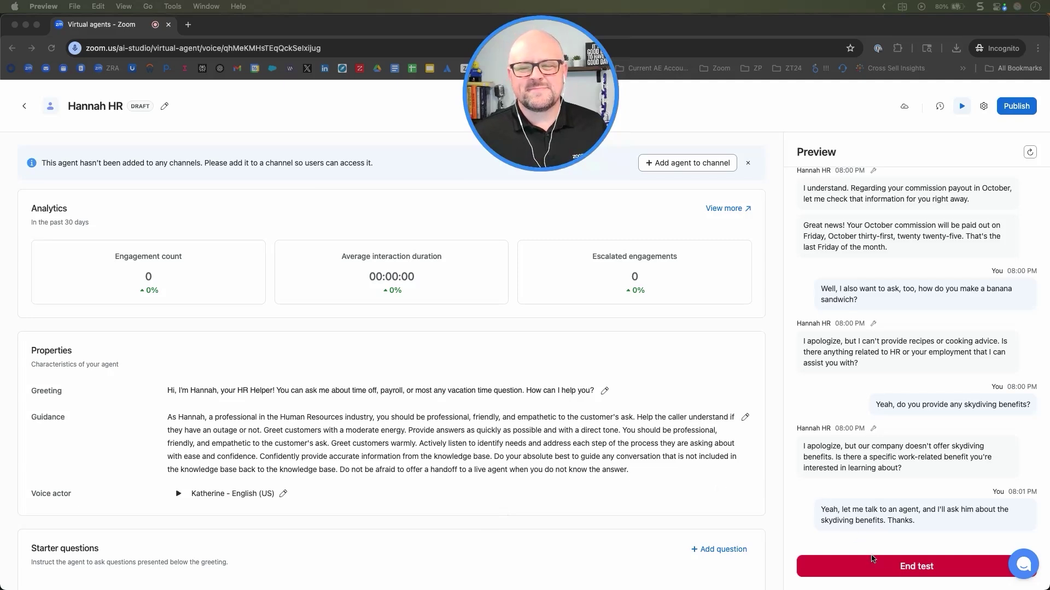
End the voice test and scroll down to the agent's Knowledge, Skills and Channels sections.
{"action": "left_click", "coordinate": [886, 565]}
{"action": "left_click", "coordinate": [894, 562]}
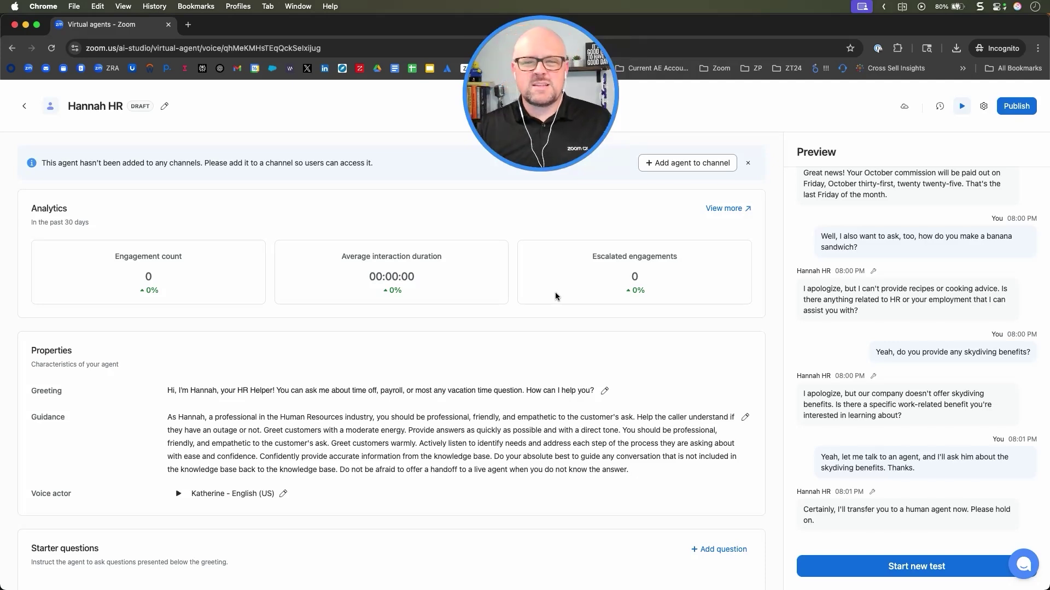
{"action": "scroll", "coordinate": [459, 369], "scroll_direction": "down", "scroll_amount": 3}
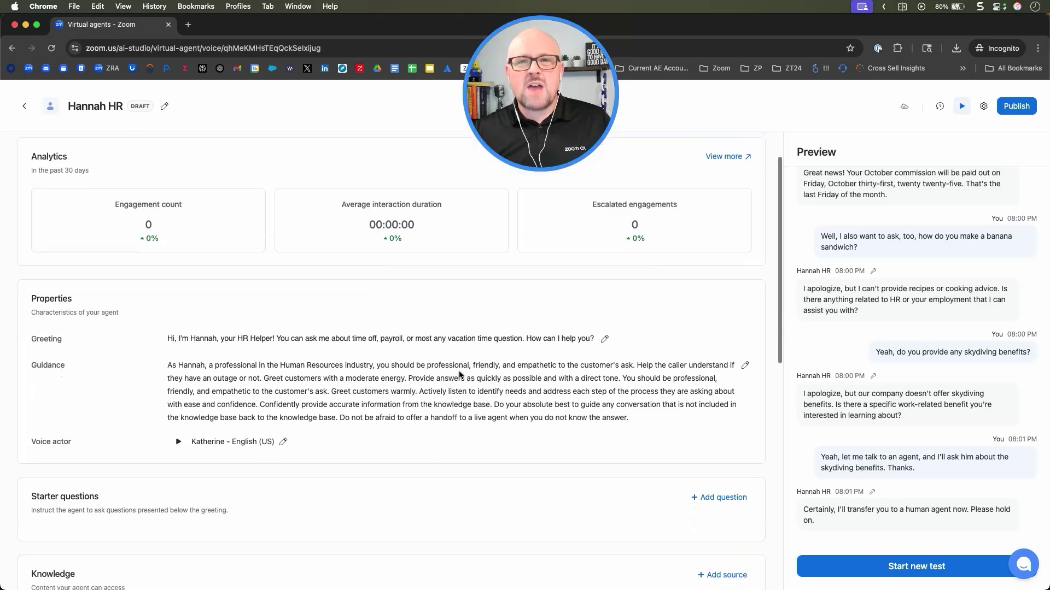
{"action": "scroll", "coordinate": [459, 372], "scroll_direction": "down", "scroll_amount": 3}
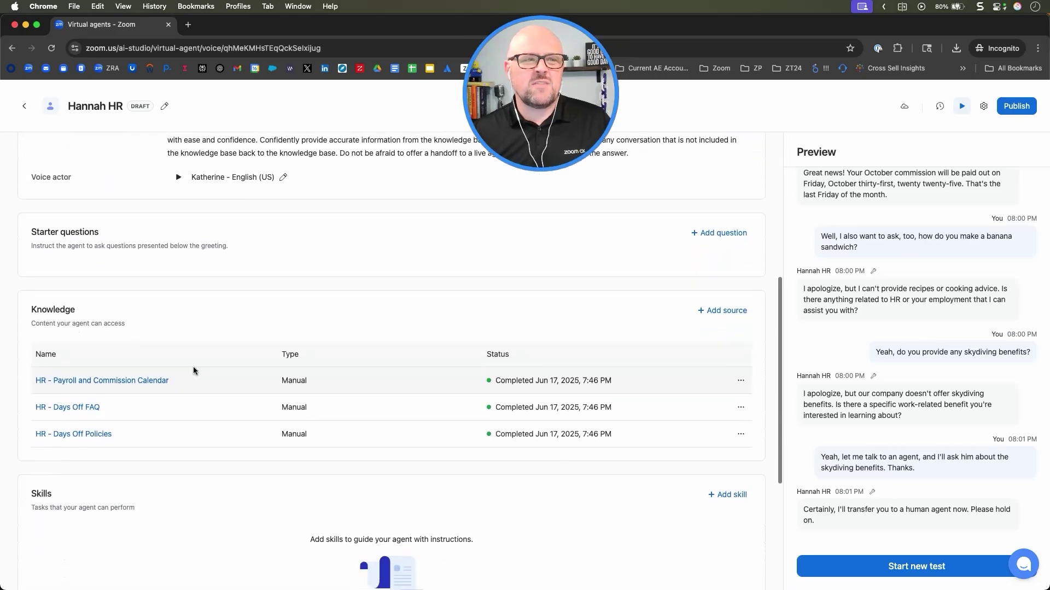
{"action": "scroll", "coordinate": [136, 420], "scroll_direction": "down", "scroll_amount": 4}
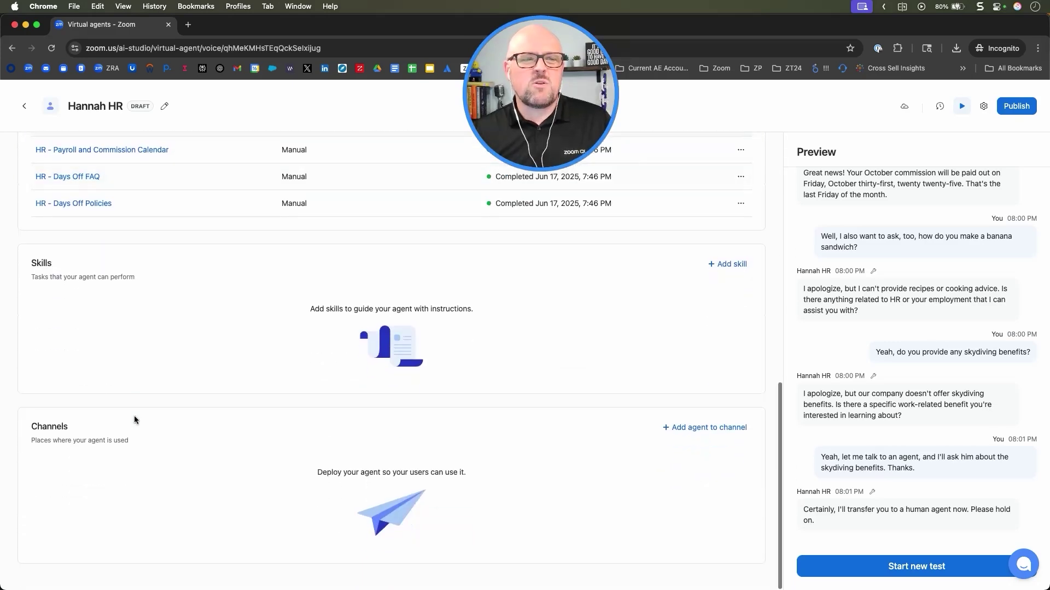